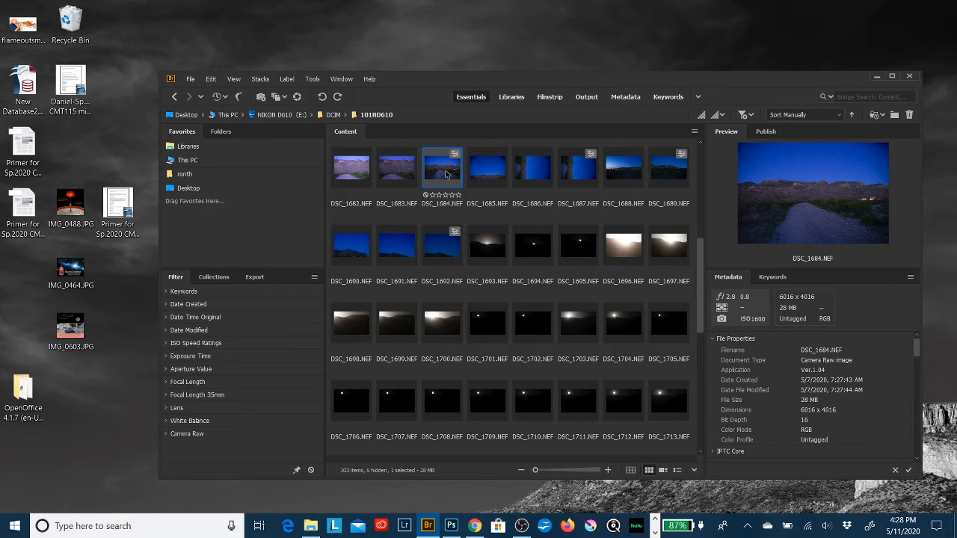
Step: Open DSC_1684.NEF in Photoshop through Camera Raw with its default settings and close emailphotono2.jpg
{"action": "double_click", "coordinate": [445, 174]}
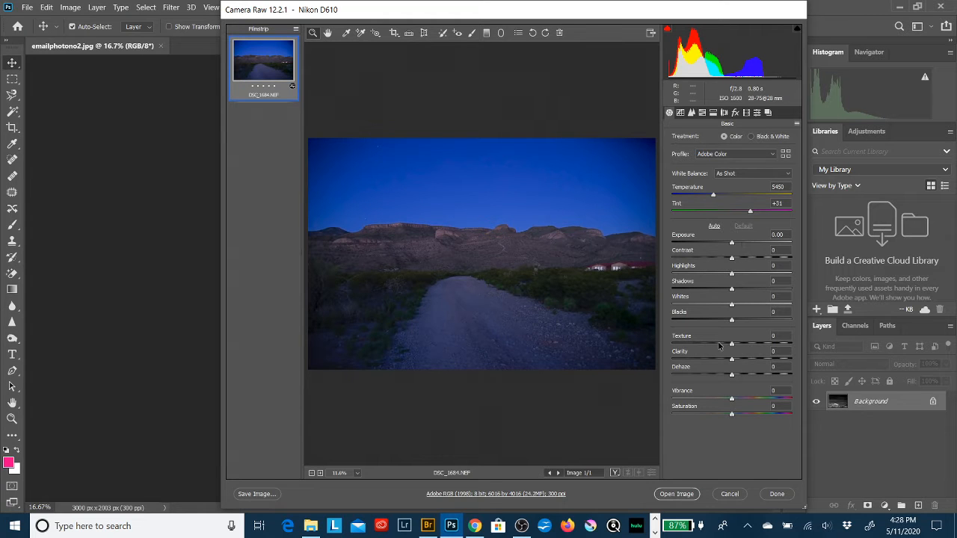
{"action": "left_click", "coordinate": [680, 494]}
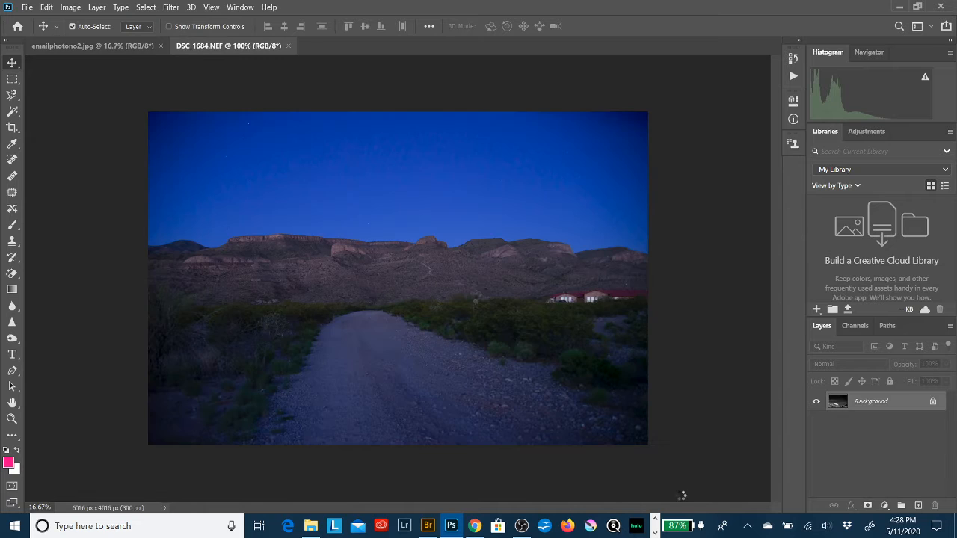
{"action": "left_click", "coordinate": [160, 46]}
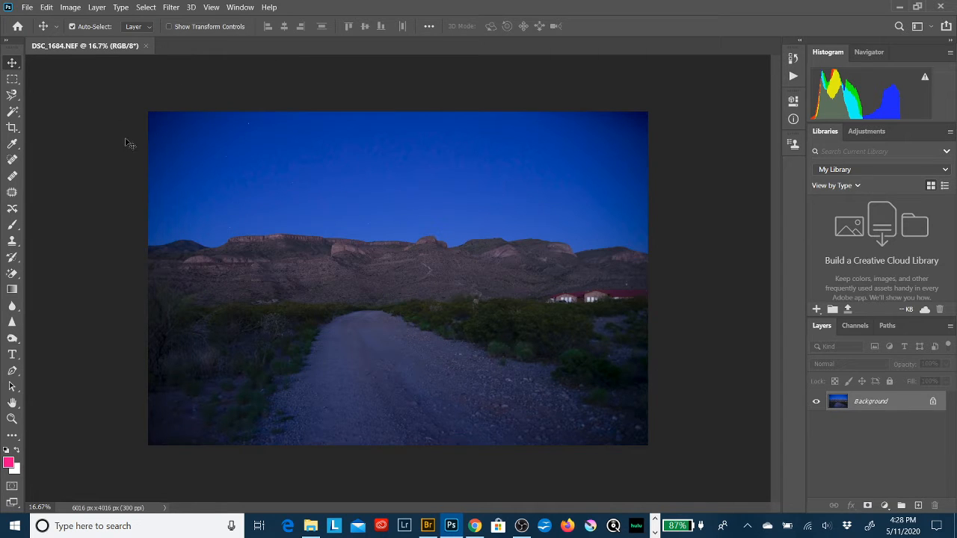
Step: Convert the desert road photo to black and white, trying the High Contrast Blue Filter preset and applying High Contrast Red Filter
{"action": "left_click", "coordinate": [71, 8]}
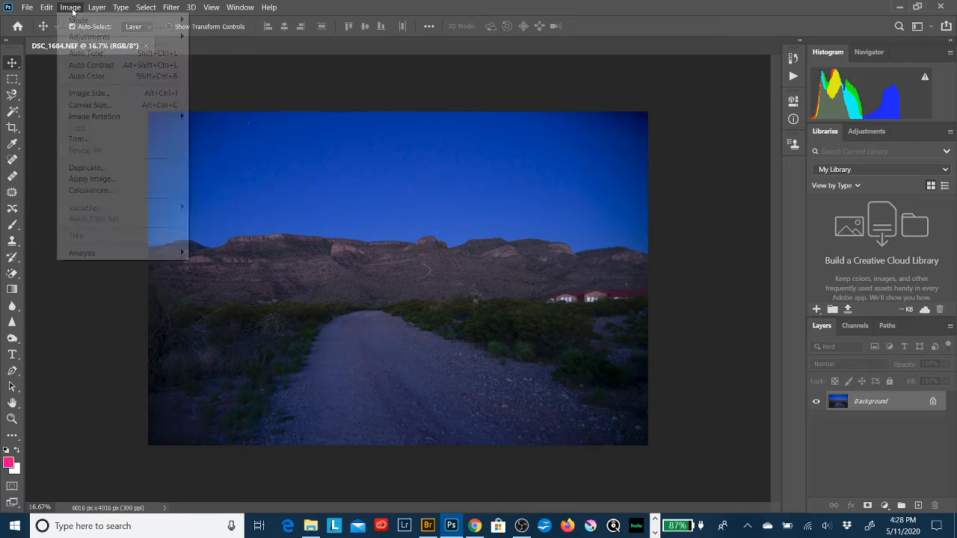
{"action": "mouse_move", "coordinate": [90, 39]}
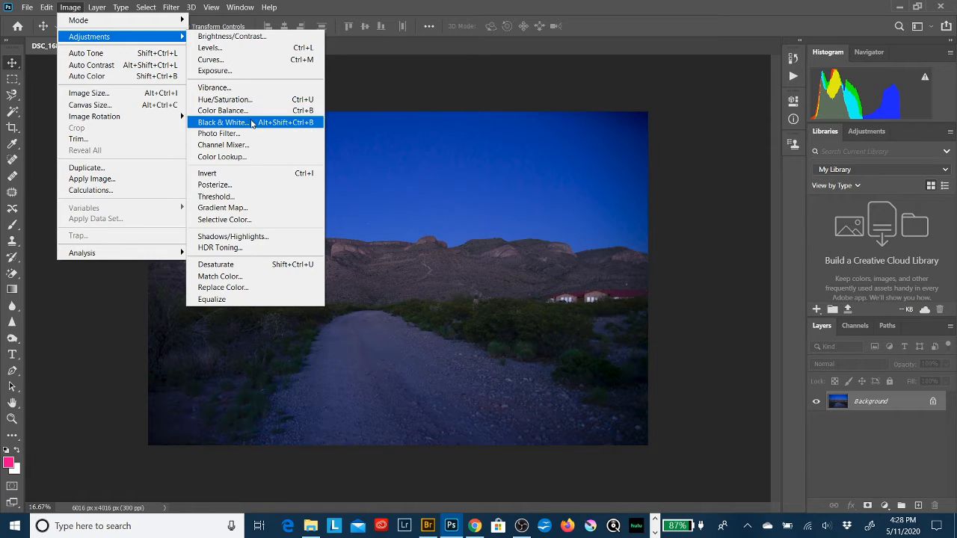
{"action": "left_click", "coordinate": [251, 123]}
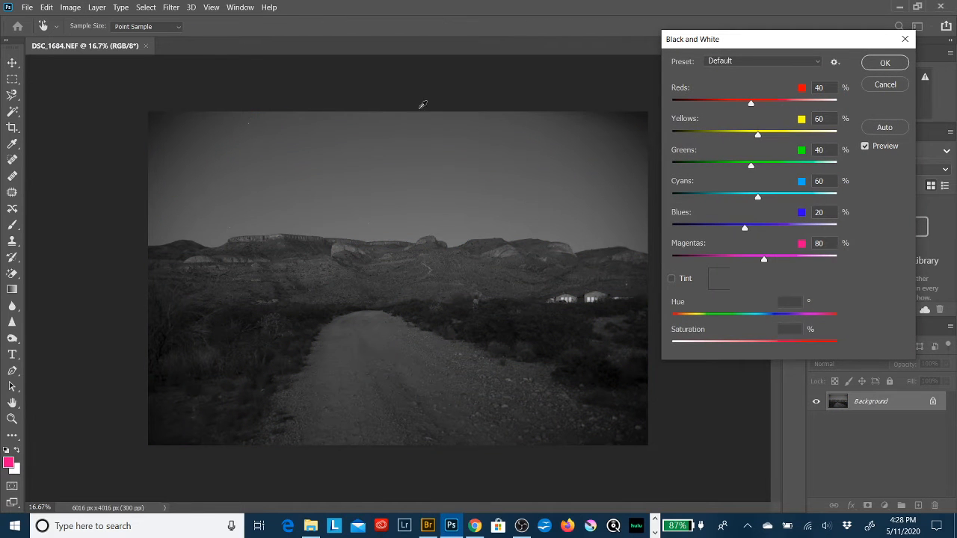
{"action": "left_click", "coordinate": [735, 64]}
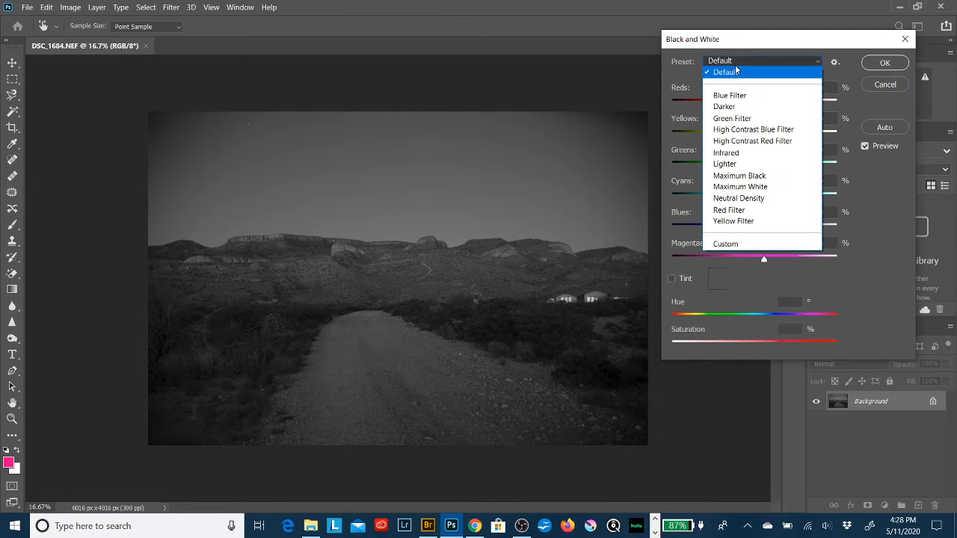
{"action": "left_click", "coordinate": [736, 130]}
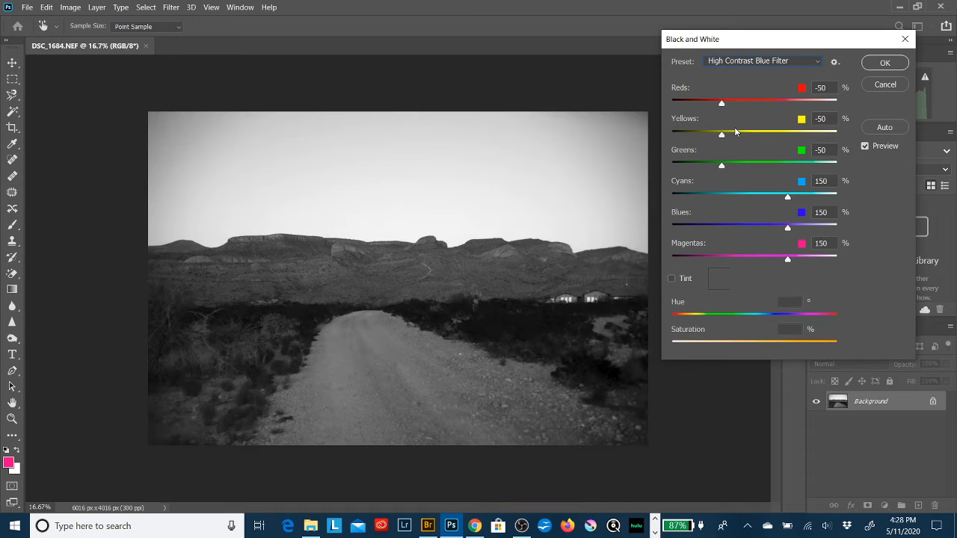
{"action": "left_click", "coordinate": [753, 63]}
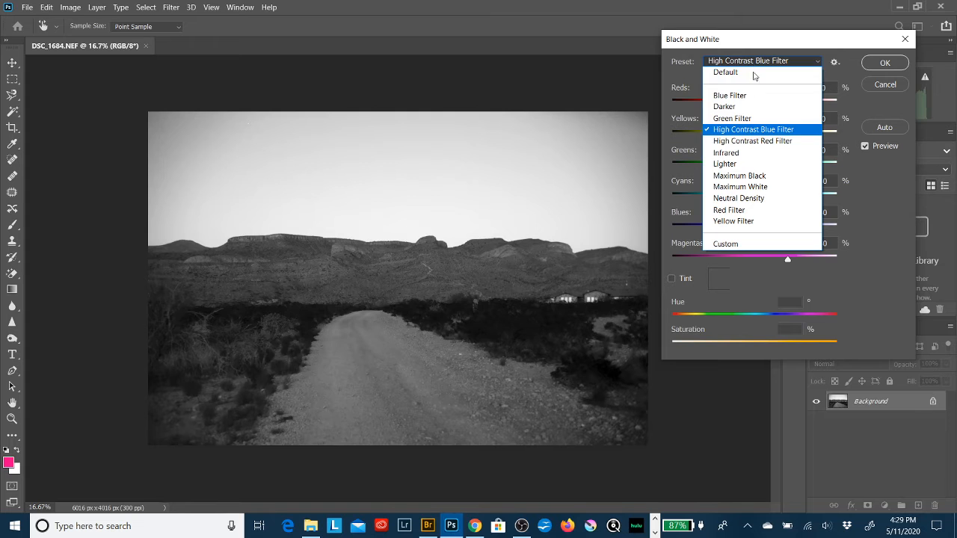
{"action": "left_click", "coordinate": [747, 142]}
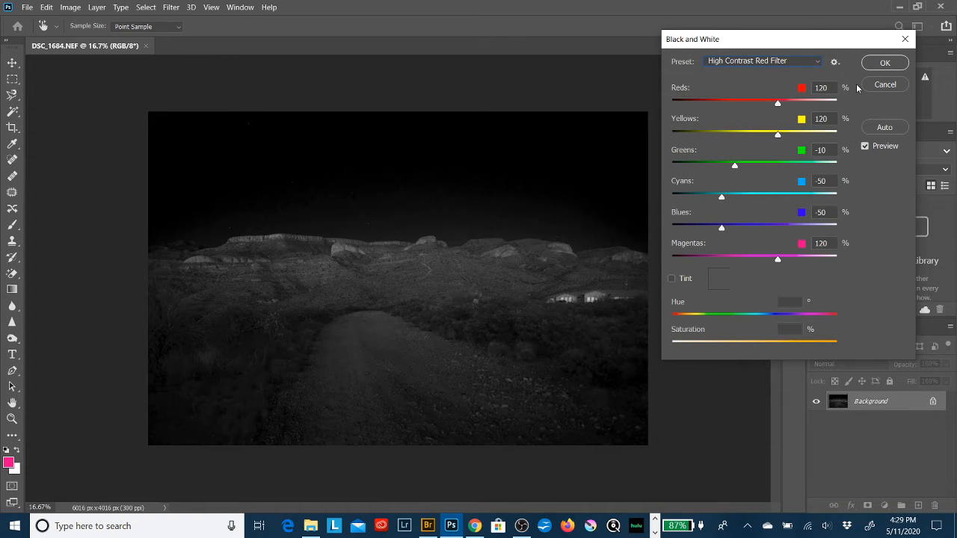
{"action": "left_click", "coordinate": [884, 64]}
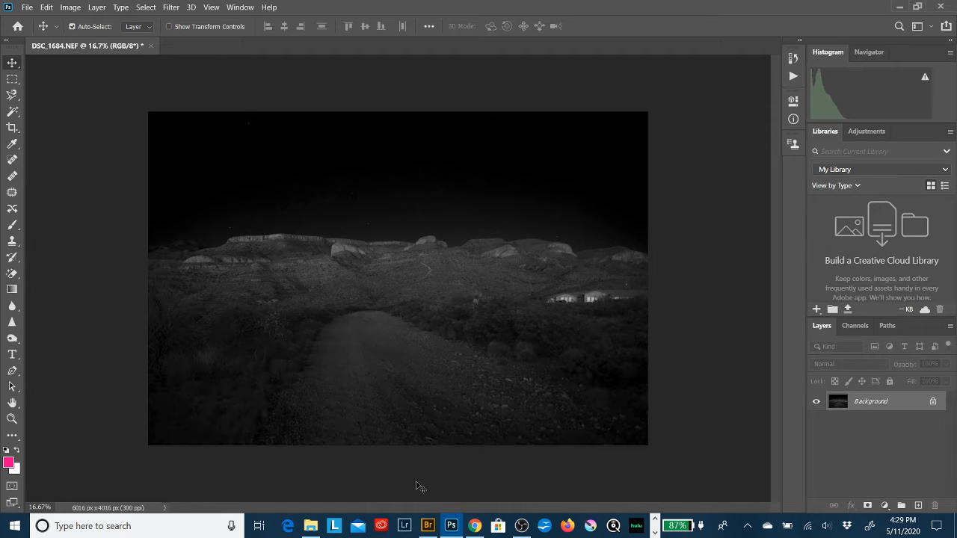
Step: Switch to Bridge and open the moon photo DSC_1726.NEF in Camera Raw
{"action": "left_click", "coordinate": [428, 525]}
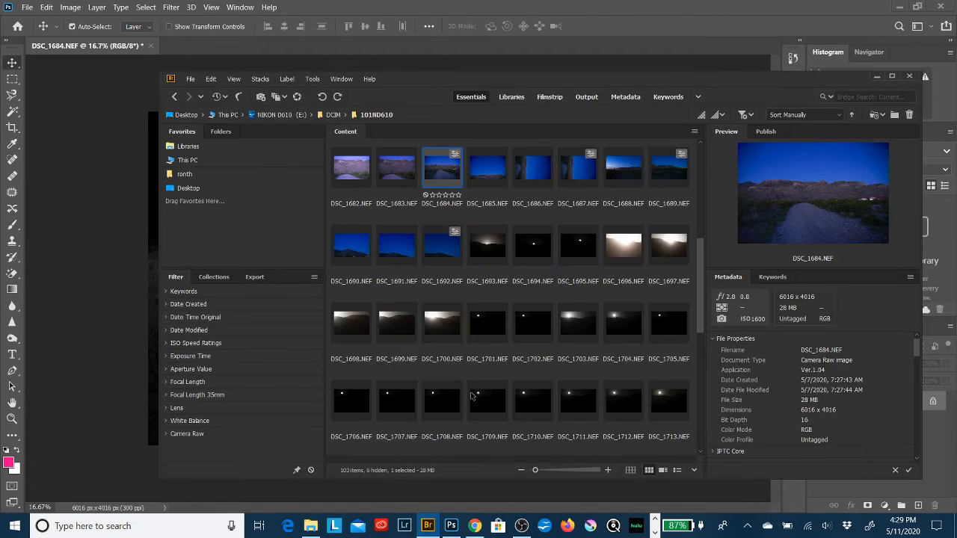
{"action": "scroll", "coordinate": [471, 396], "scroll_direction": "down", "scroll_amount": 1}
{"action": "scroll", "coordinate": [471, 396], "scroll_direction": "down", "scroll_amount": 2}
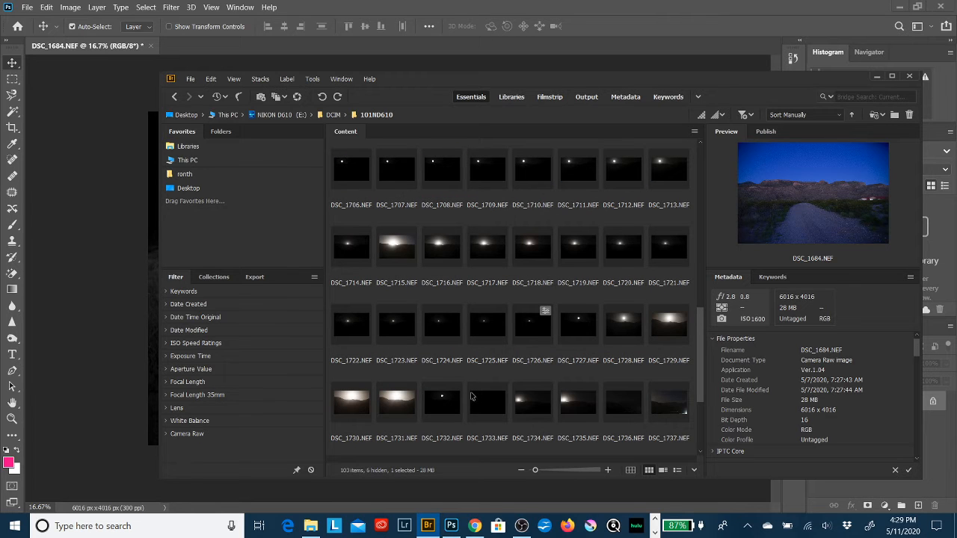
{"action": "left_click", "coordinate": [529, 329]}
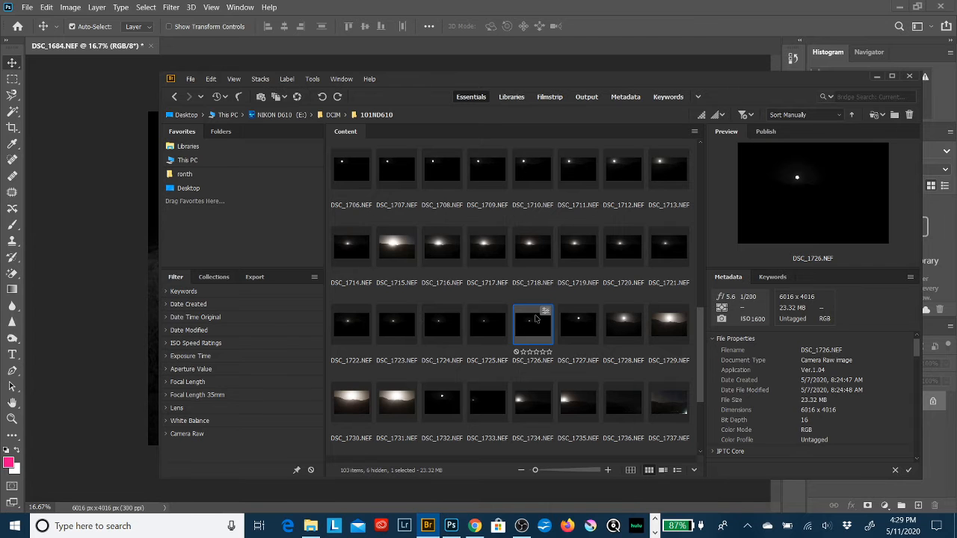
{"action": "double_click", "coordinate": [535, 319]}
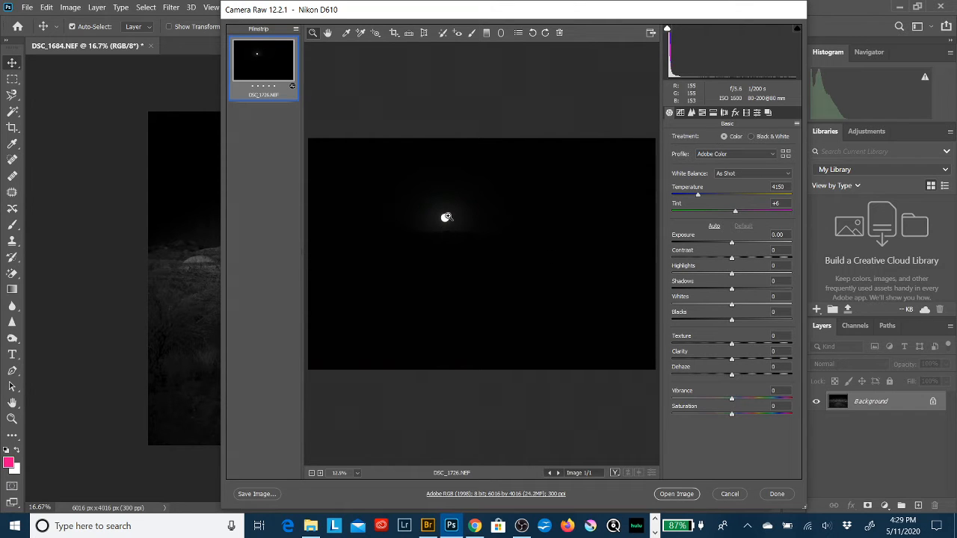
Step: Lower the moon photo's exposure to -3.30 to bring out lunar detail, and open the image in Photoshop
{"action": "left_click", "coordinate": [446, 217]}
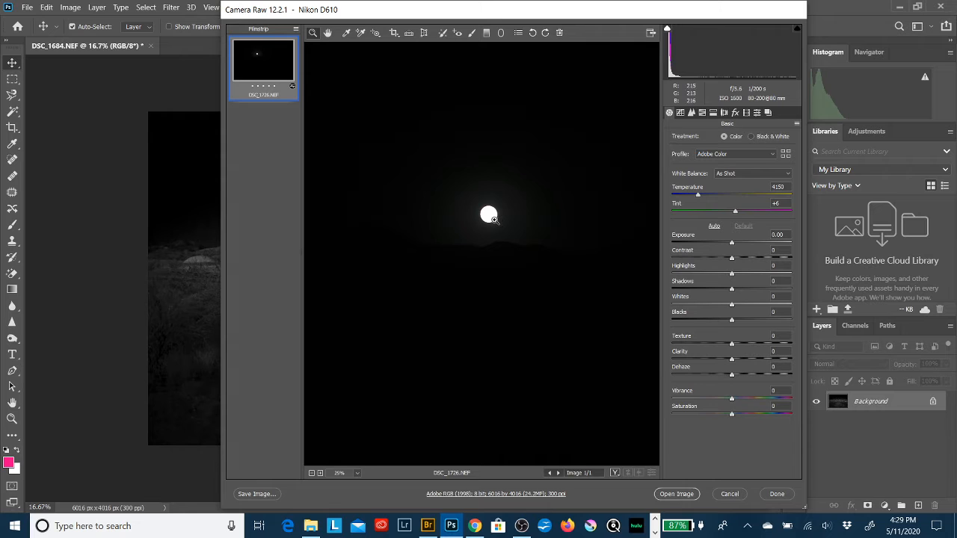
{"action": "left_click", "coordinate": [493, 217]}
{"action": "left_click", "coordinate": [494, 220]}
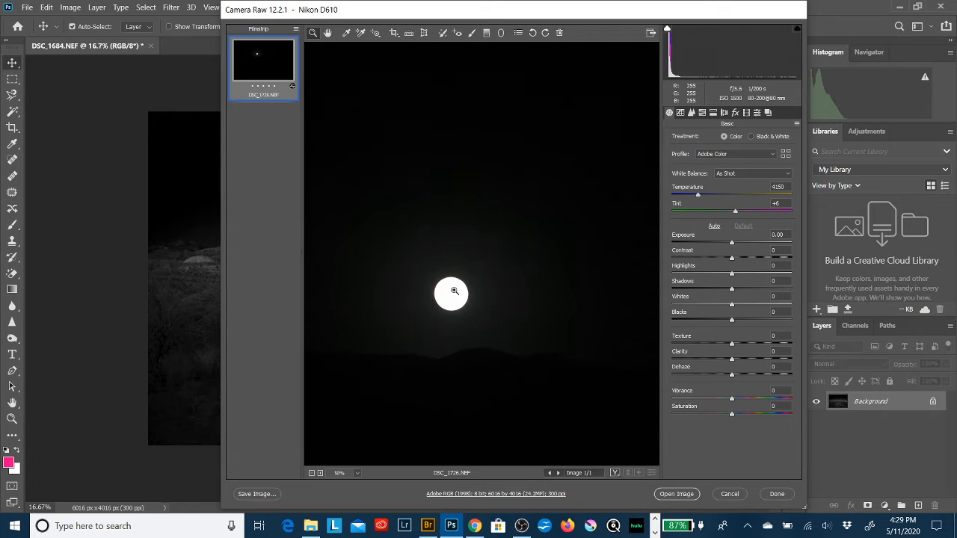
{"action": "left_click", "coordinate": [454, 291]}
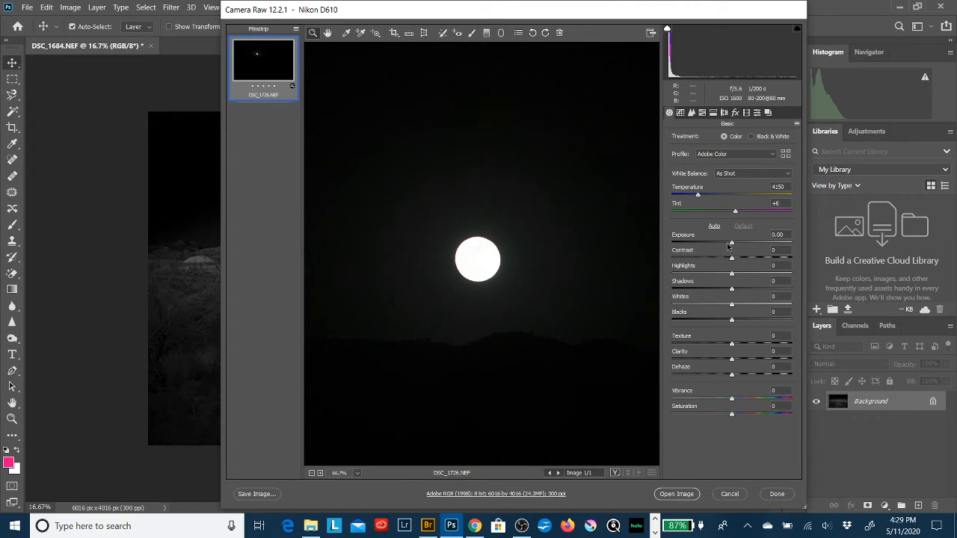
{"action": "left_click_drag", "start_coordinate": [731, 243], "coordinate": [692, 258]}
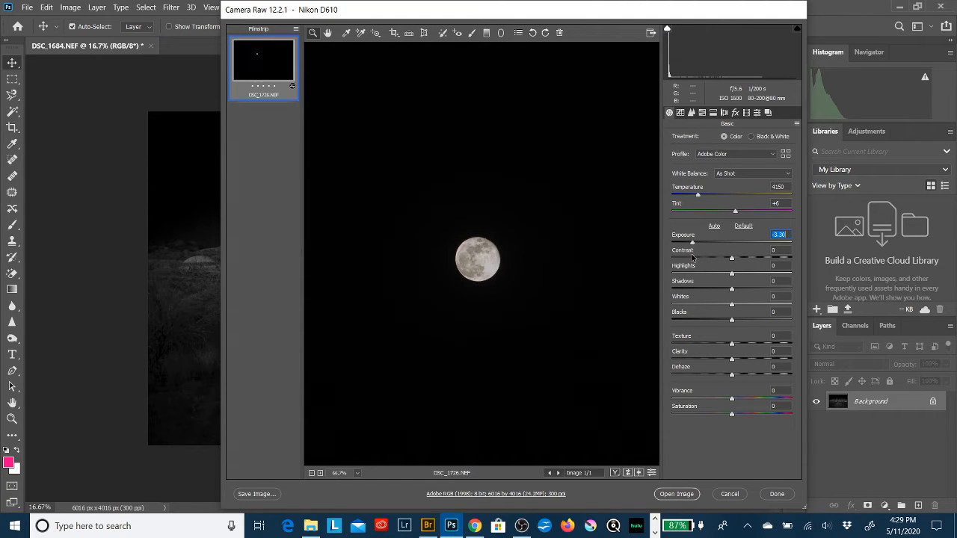
{"action": "left_click", "coordinate": [676, 494]}
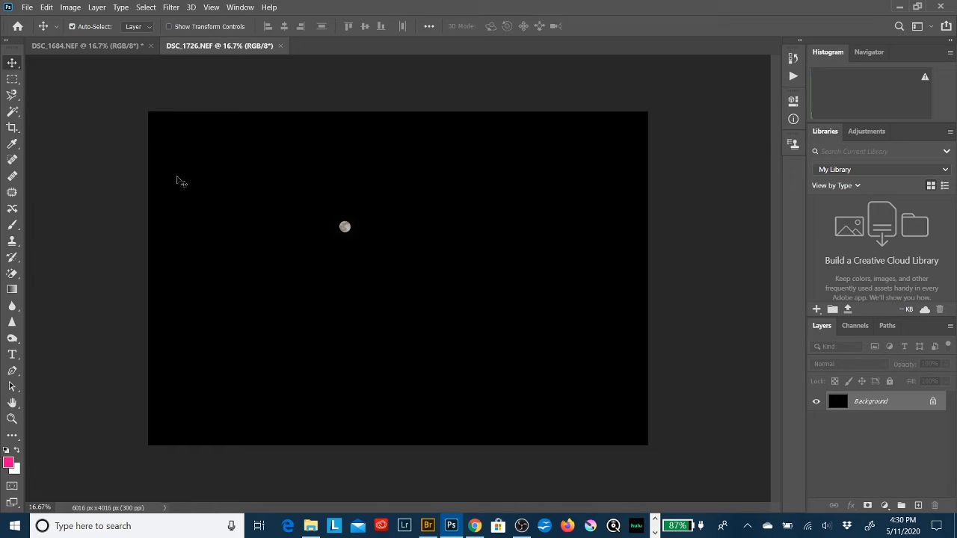
Step: Crop the moon photo to a rectangular marquee of about 421 x 349 px around the moon, and deselect
{"action": "left_click", "coordinate": [13, 80]}
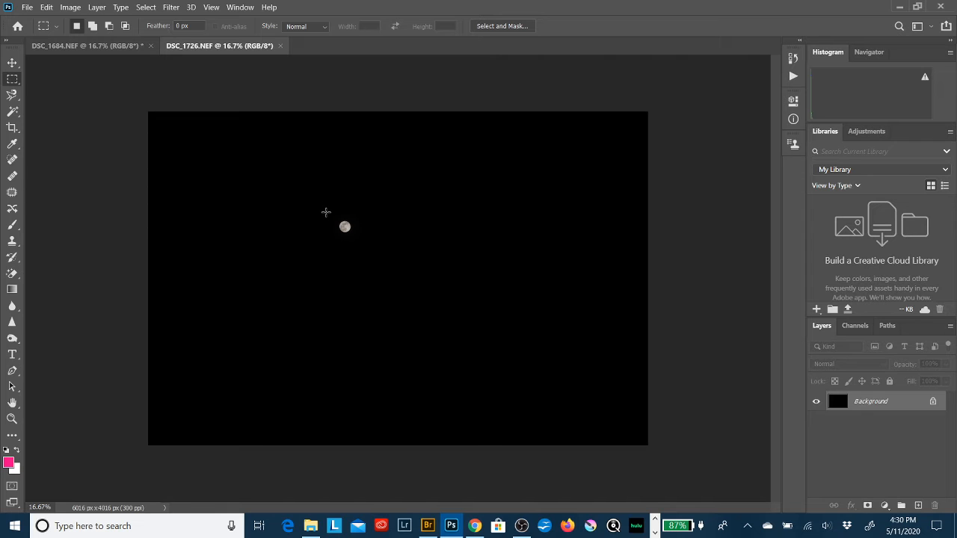
{"action": "left_click_drag", "start_coordinate": [326, 213], "coordinate": [362, 241]}
{"action": "left_click", "coordinate": [71, 8]}
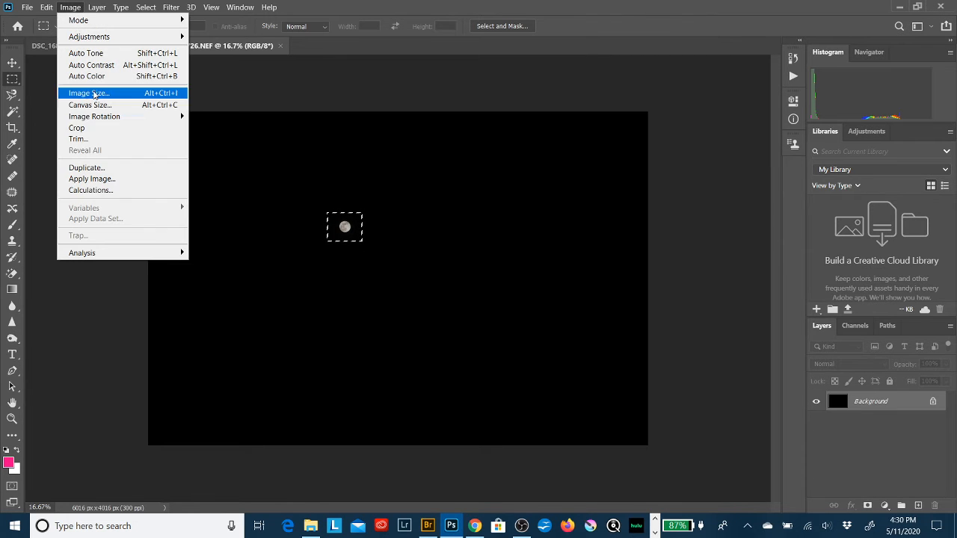
{"action": "left_click", "coordinate": [97, 128]}
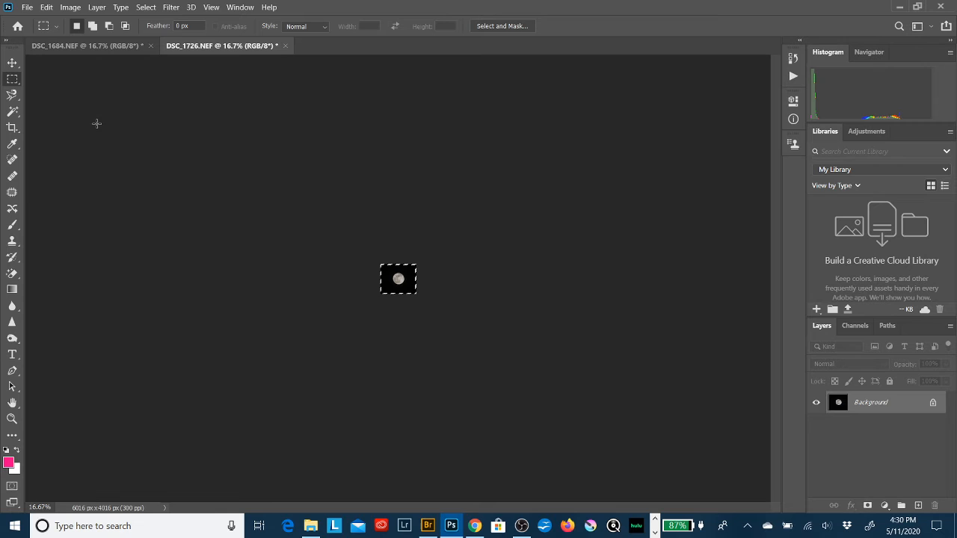
{"action": "left_click", "coordinate": [390, 272]}
Step: Float all open images in windows and copy the cropped moon into the sky of DSC_1684.NEF with the Move tool
{"action": "left_click", "coordinate": [217, 9]}
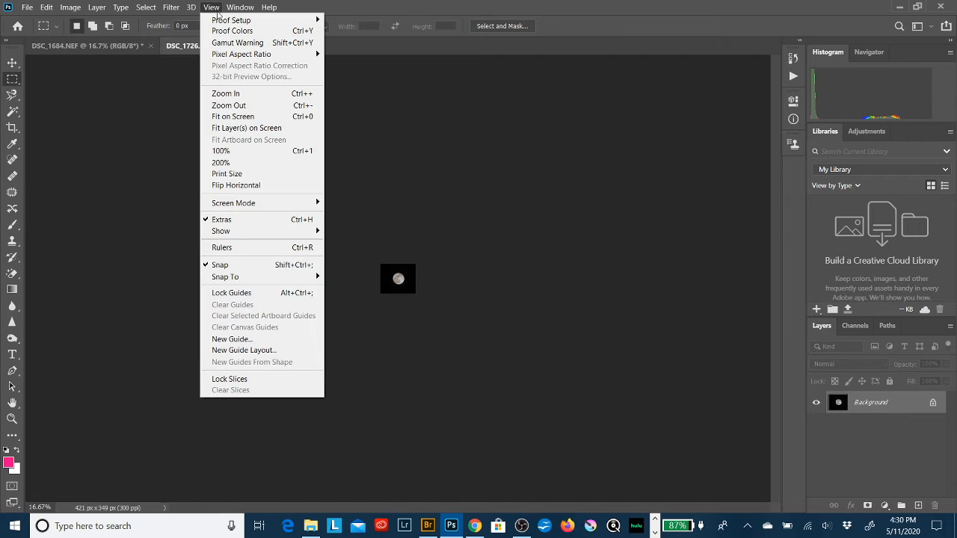
{"action": "mouse_move", "coordinate": [245, 9]}
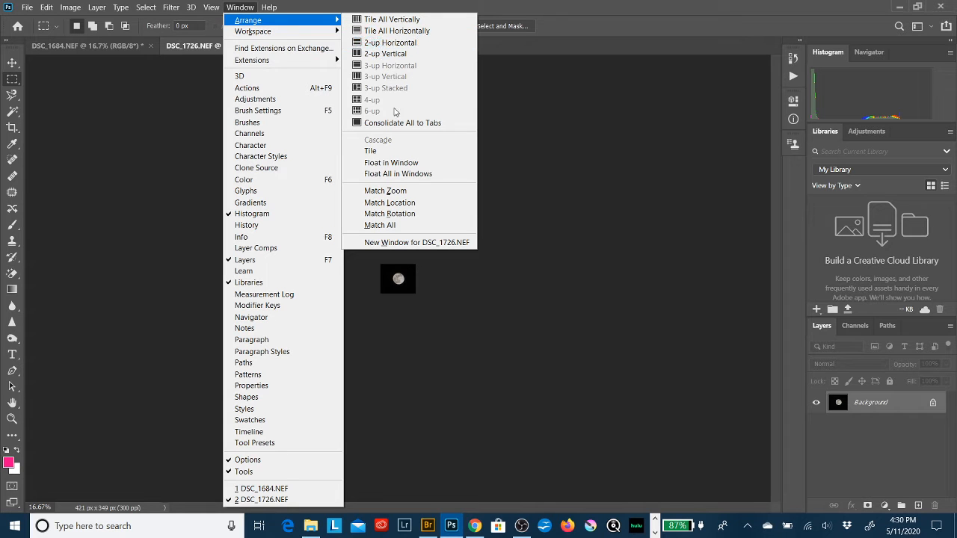
{"action": "left_click", "coordinate": [402, 176]}
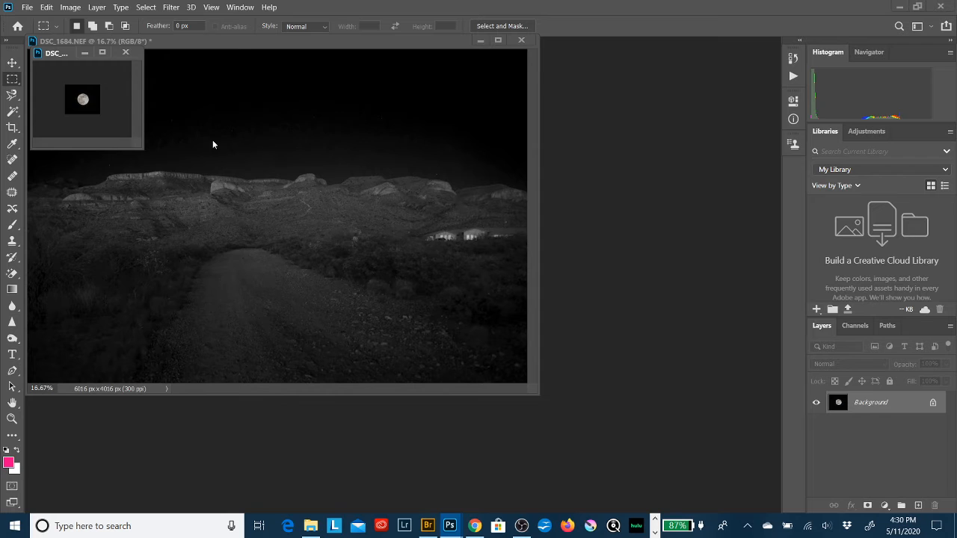
{"action": "left_click", "coordinate": [13, 64]}
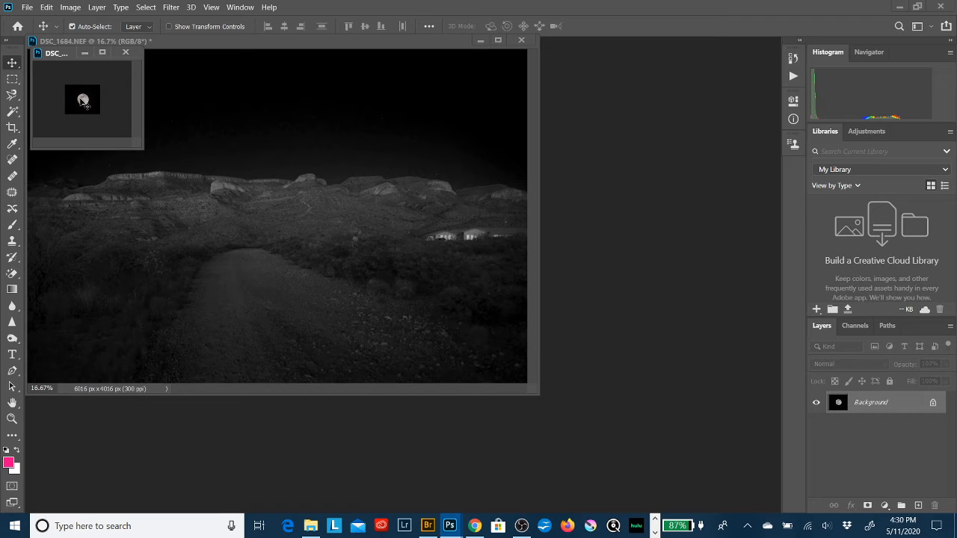
{"action": "left_click_drag", "start_coordinate": [83, 101], "coordinate": [281, 116]}
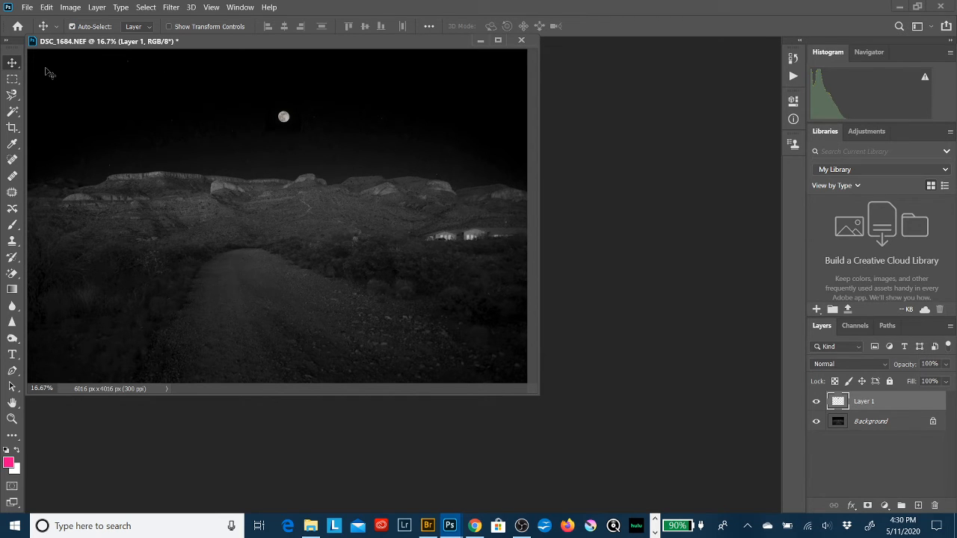
Step: Scale the moon layer to about 376% width and 363% height, and move it left over the mesa
{"action": "left_click", "coordinate": [46, 7]}
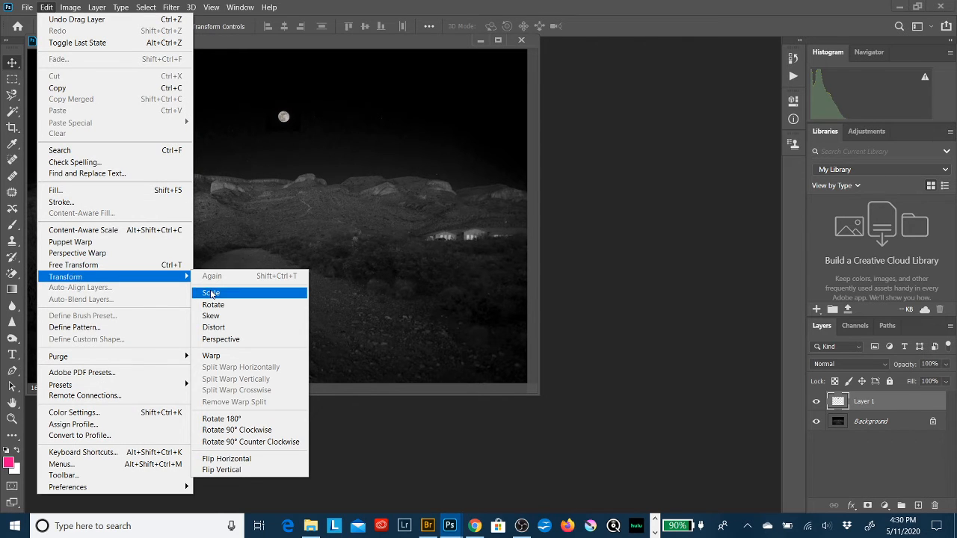
{"action": "left_click", "coordinate": [210, 294]}
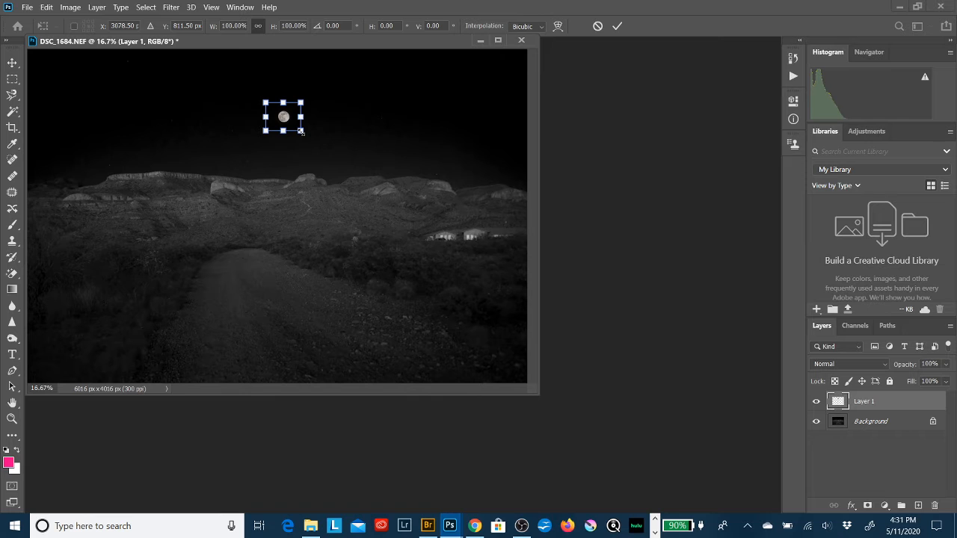
{"action": "left_click_drag", "start_coordinate": [300, 131], "coordinate": [397, 207]}
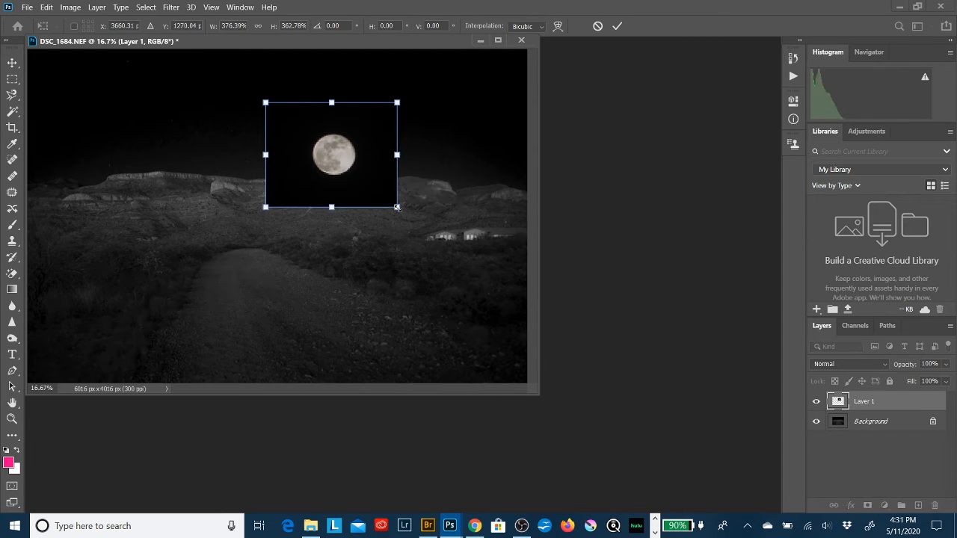
{"action": "left_click", "coordinate": [617, 27]}
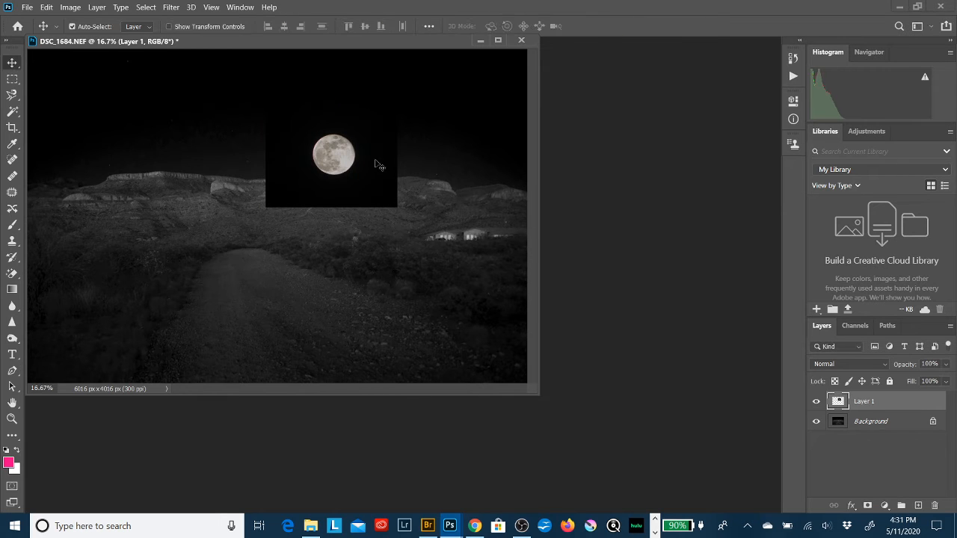
{"action": "left_click_drag", "start_coordinate": [371, 184], "coordinate": [284, 162]}
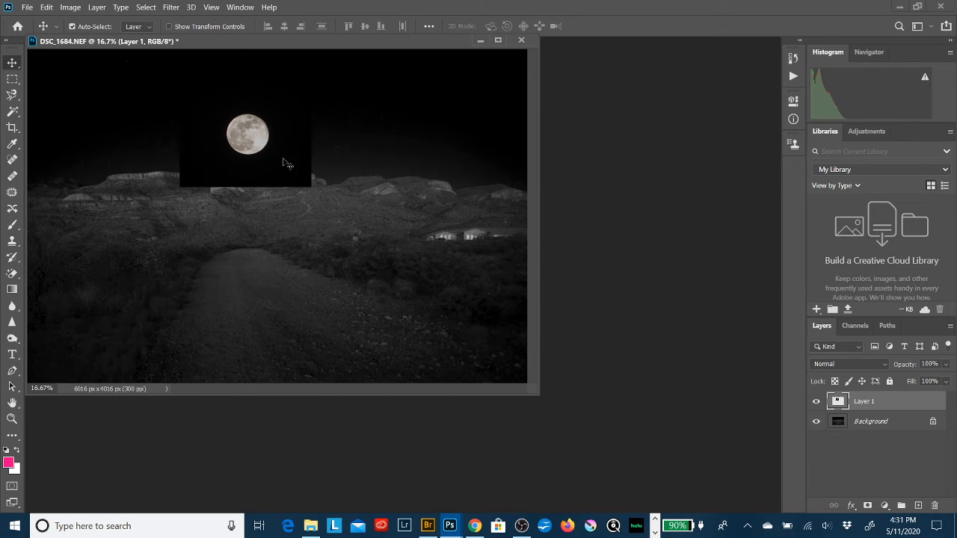
Step: Select the black area around the moon on Layer 1 with the Magic Wand tool, delete it, and deselect
{"action": "left_click", "coordinate": [11, 113]}
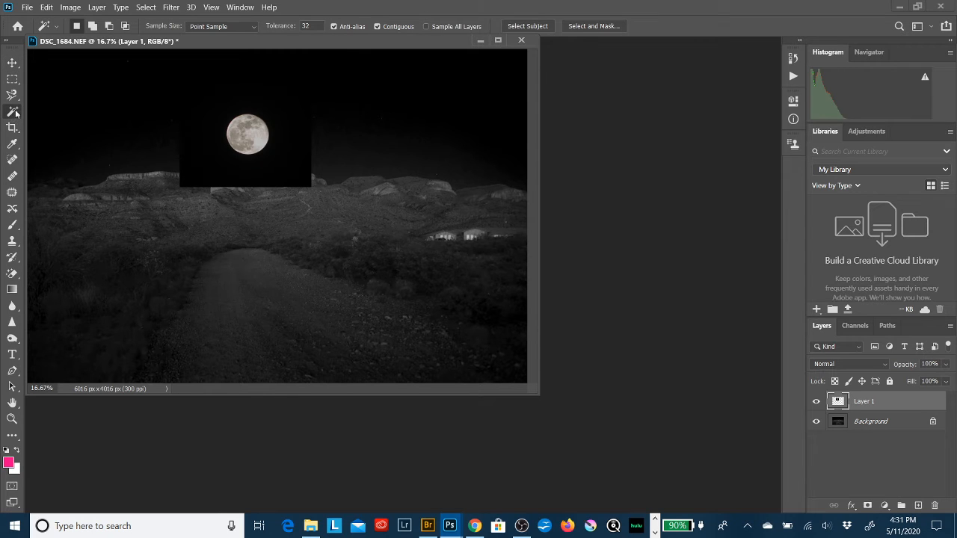
{"action": "right_click", "coordinate": [15, 113]}
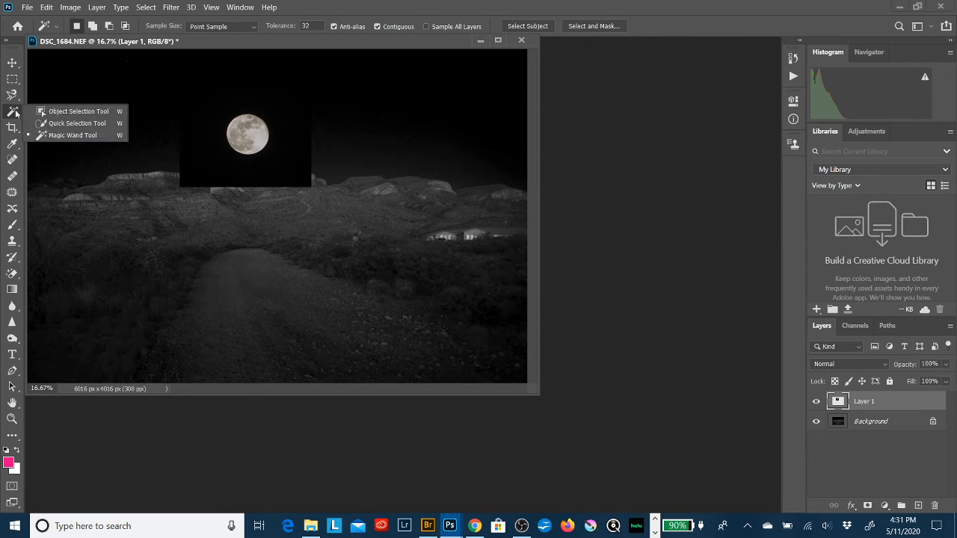
{"action": "left_click", "coordinate": [69, 136]}
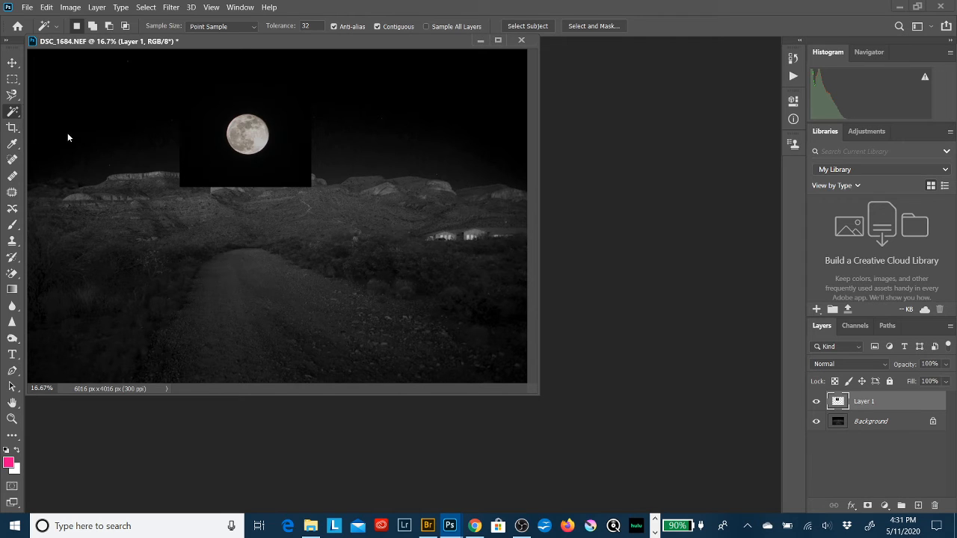
{"action": "left_click", "coordinate": [209, 165]}
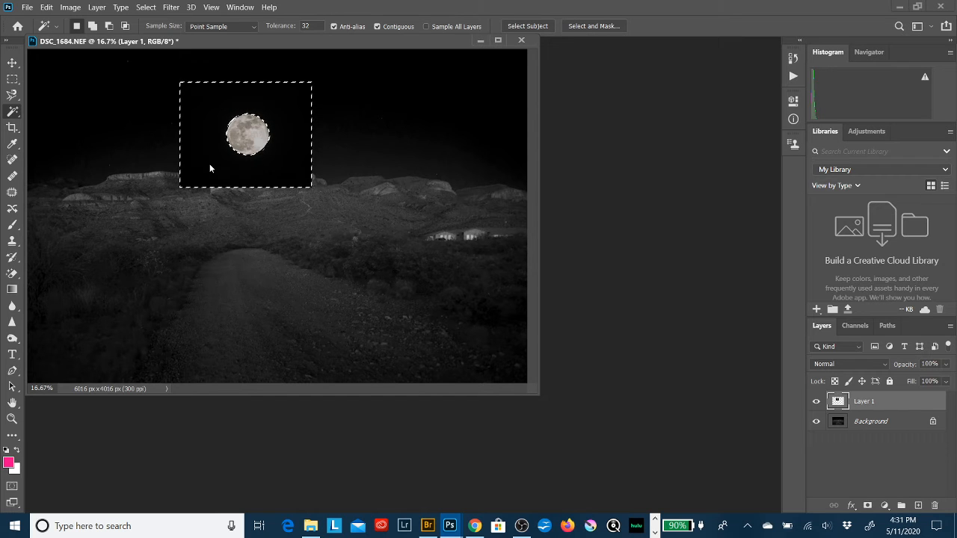
{"action": "key", "text": "Delete"}
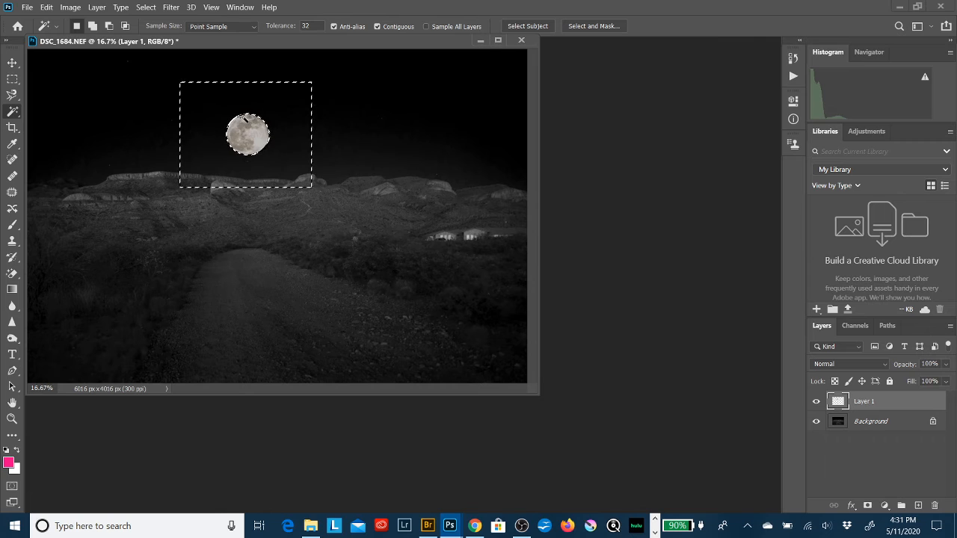
{"action": "key", "text": "ctrl+d"}
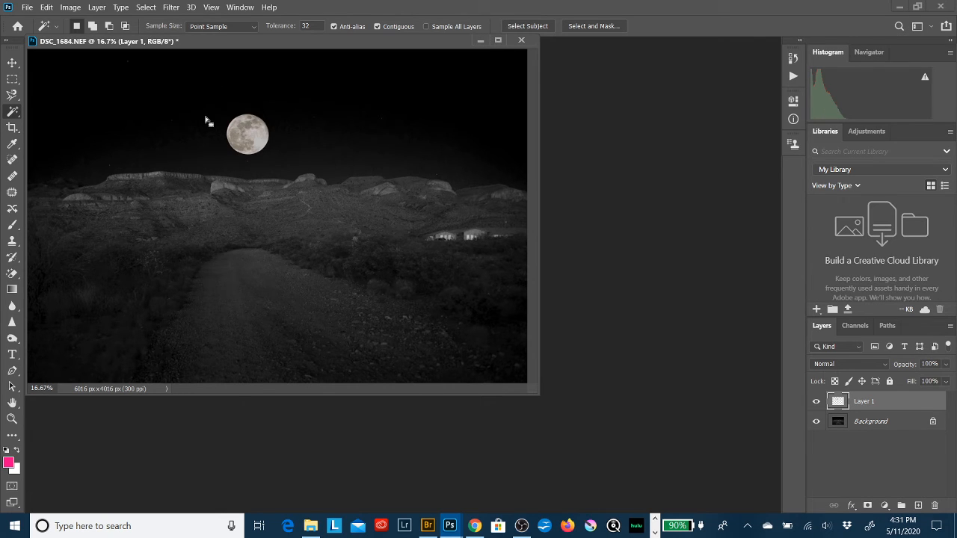
Step: Move the moon slightly up and to the left in the sky with the Move tool, and flatten the image
{"action": "left_click", "coordinate": [12, 63]}
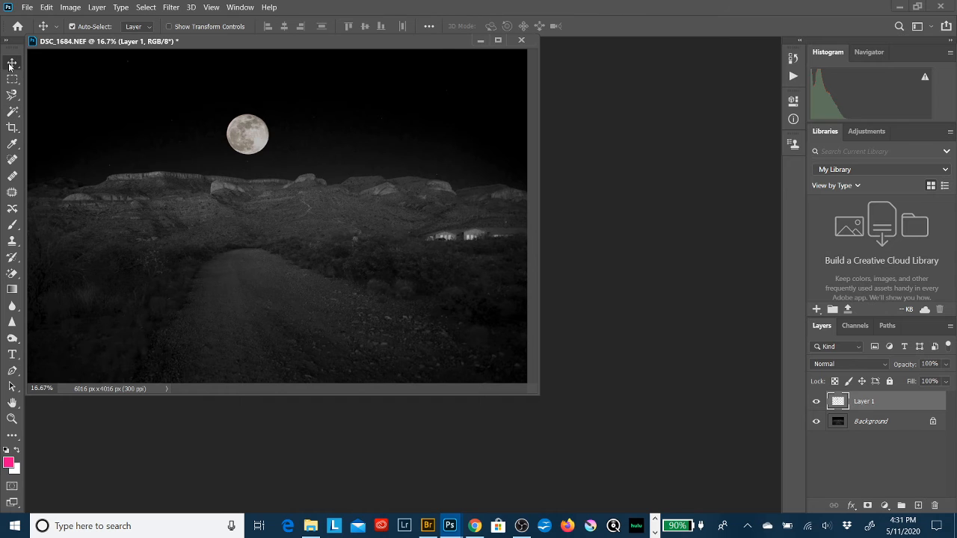
{"action": "left_click_drag", "start_coordinate": [242, 131], "coordinate": [222, 111]}
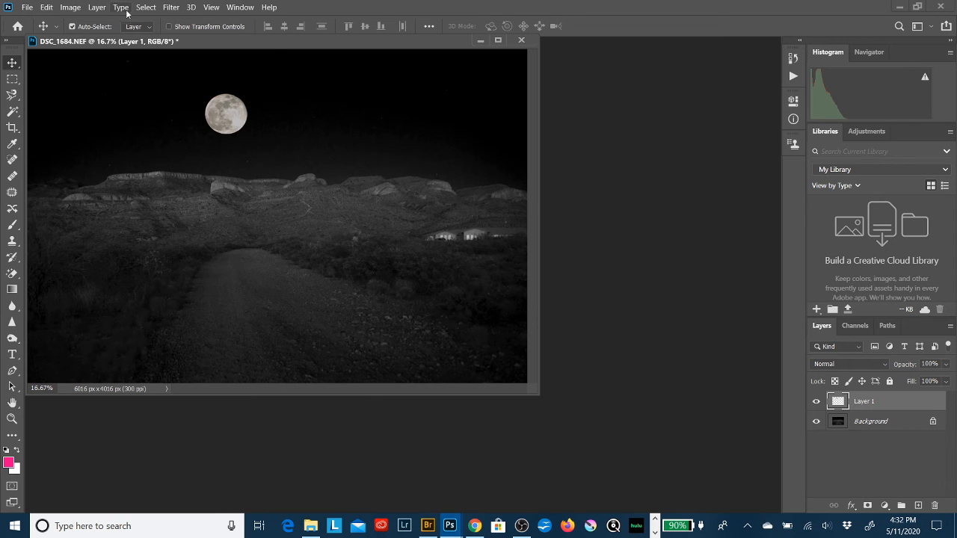
{"action": "left_click", "coordinate": [98, 8]}
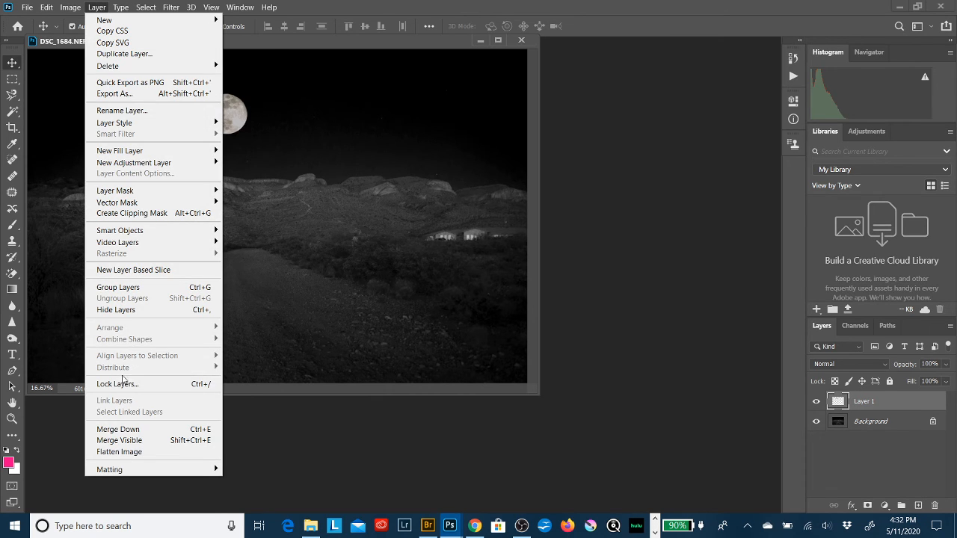
{"action": "left_click", "coordinate": [116, 452]}
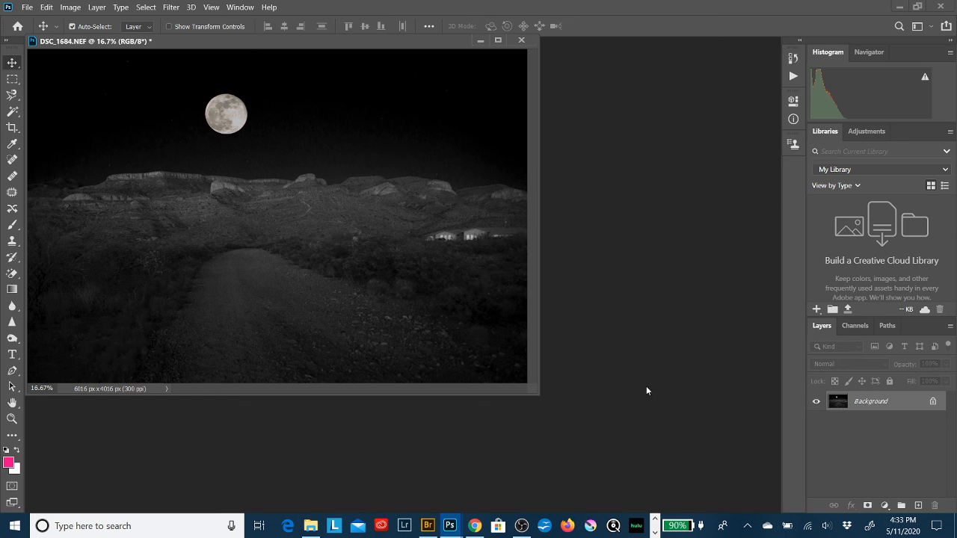
{"action": "left_click", "coordinate": [521, 525]}
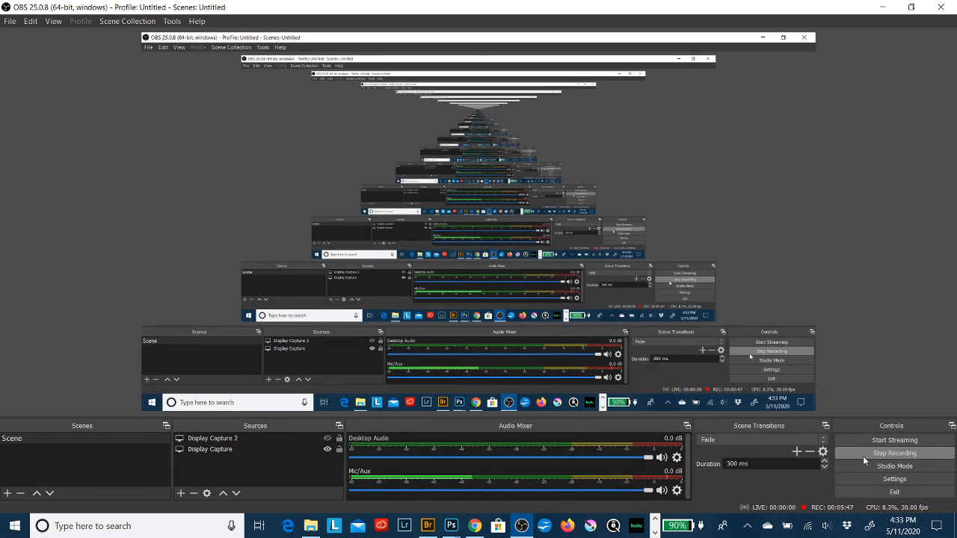